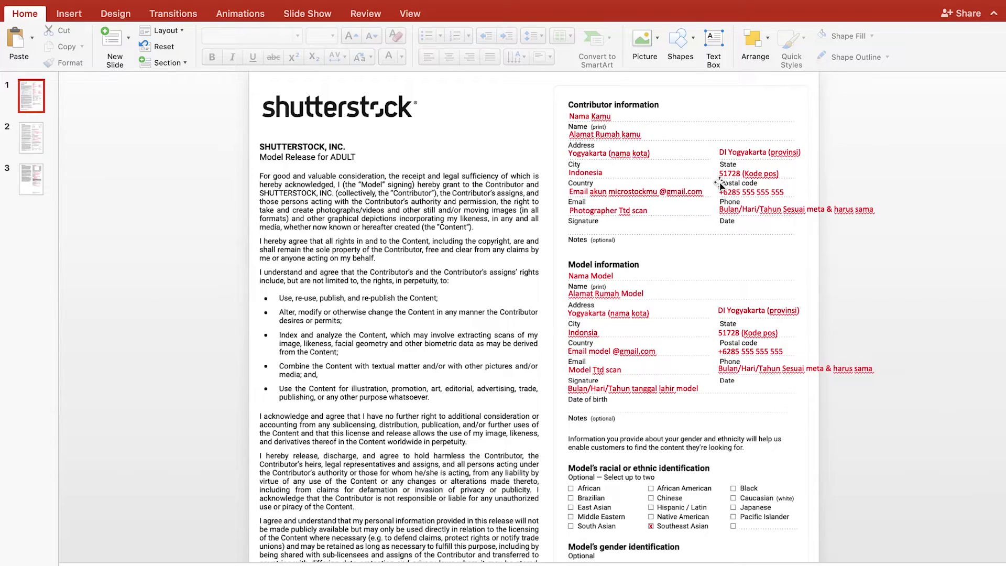
pyautogui.scroll(-5, 713, 157)
pyautogui.keyDown('ctrl'); pyautogui.scroll(3, 705, 140); pyautogui.keyUp('ctrl')
pyautogui.scroll(8, 676, 157)
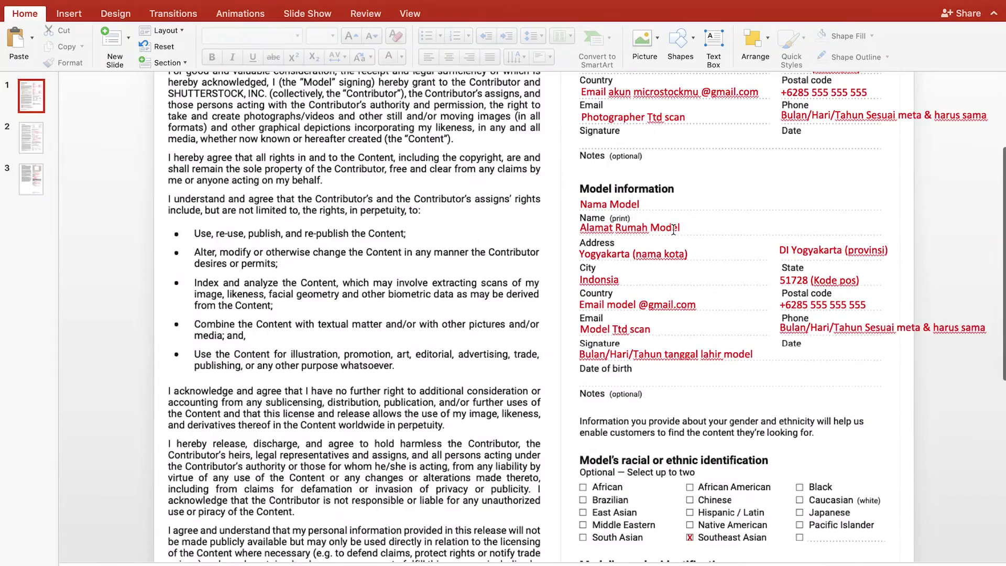
pyautogui.keyDown('ctrl'); pyautogui.scroll(-3, 675, 245); pyautogui.keyUp('ctrl')
pyautogui.scroll(-5, 651, 225)
pyautogui.keyDown('ctrl'); pyautogui.scroll(3, 727, 267); pyautogui.keyUp('ctrl')
pyautogui.scroll(5, 727, 266)
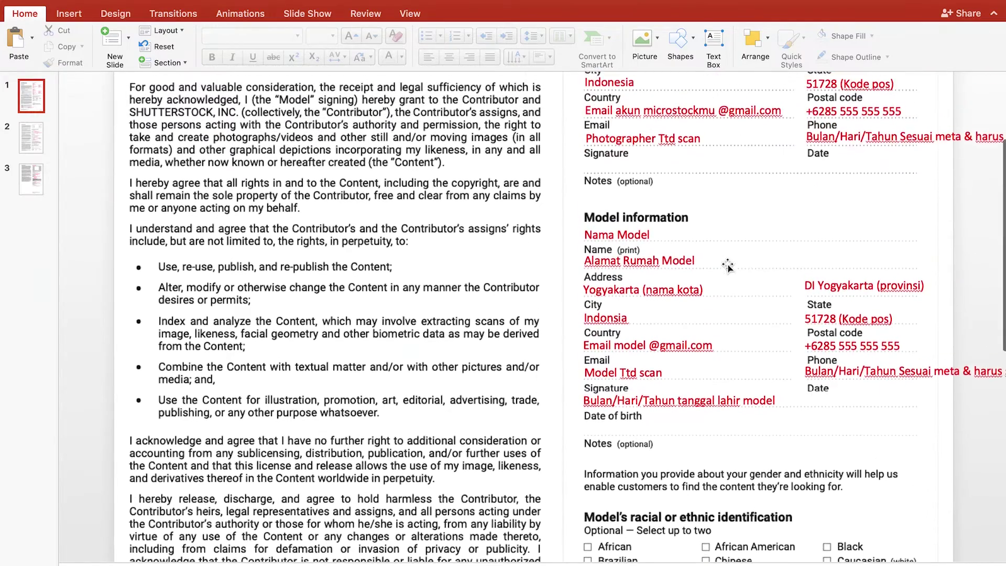
pyautogui.scroll(3, 727, 268)
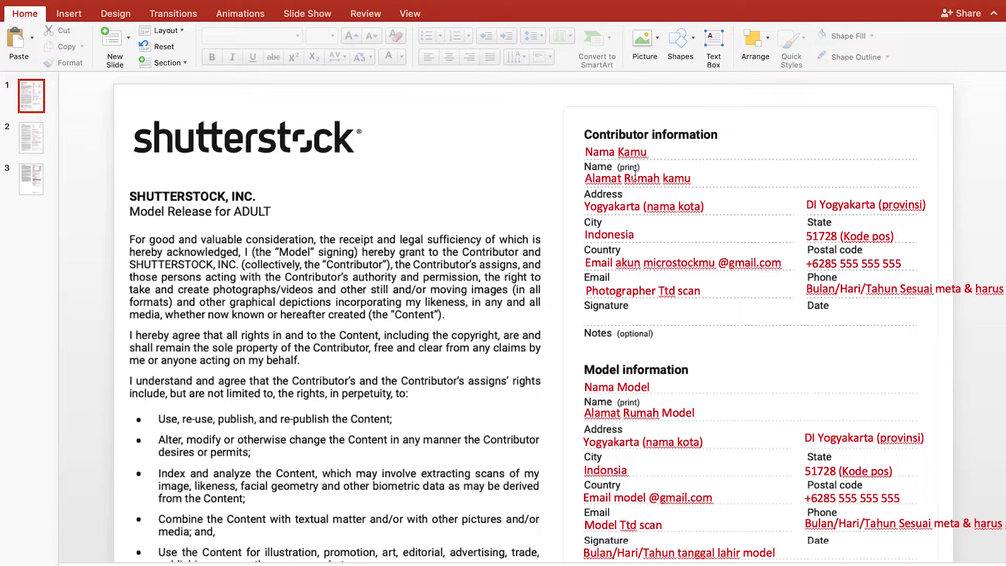
# Replace the Name and Address placeholders with the contributor's full name and home street address
pyautogui.tripleClick(622, 151)
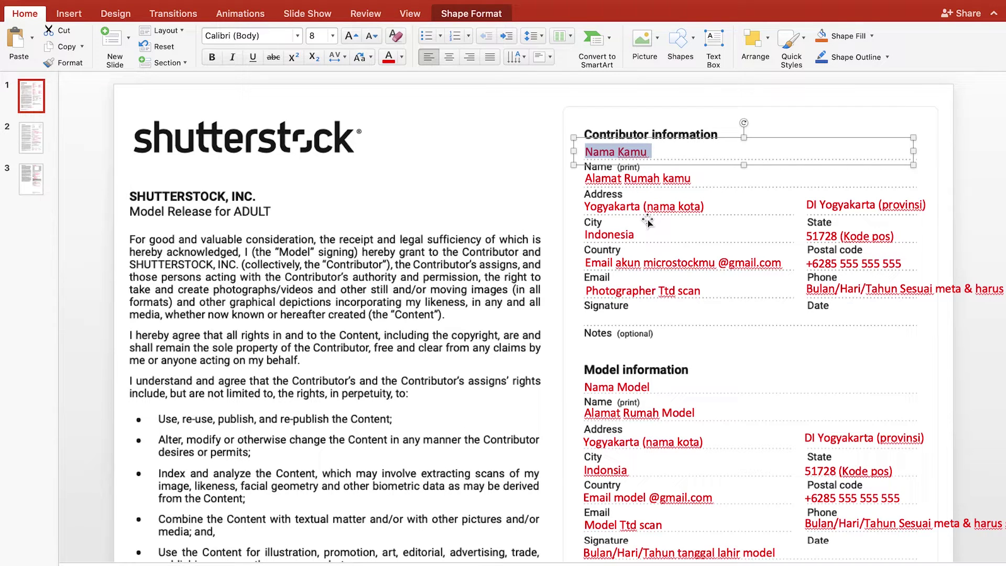
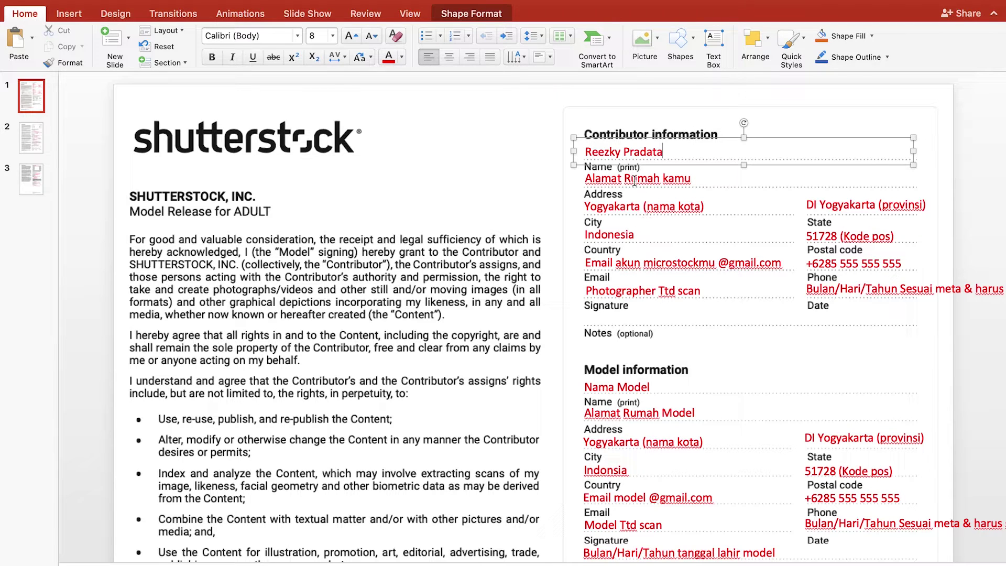
pyautogui.tripleClick(634, 179)
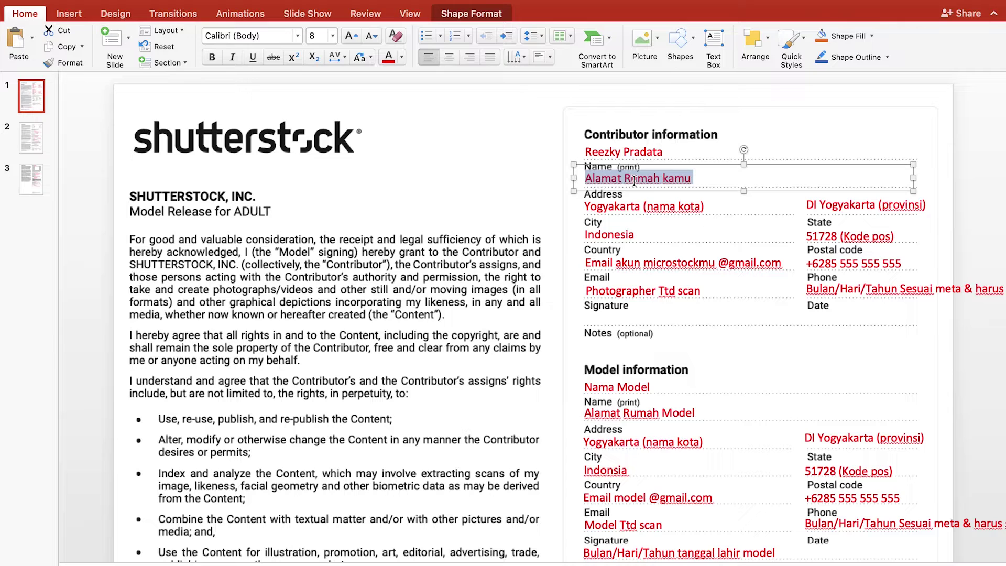
pyautogui.press('BackSpace')
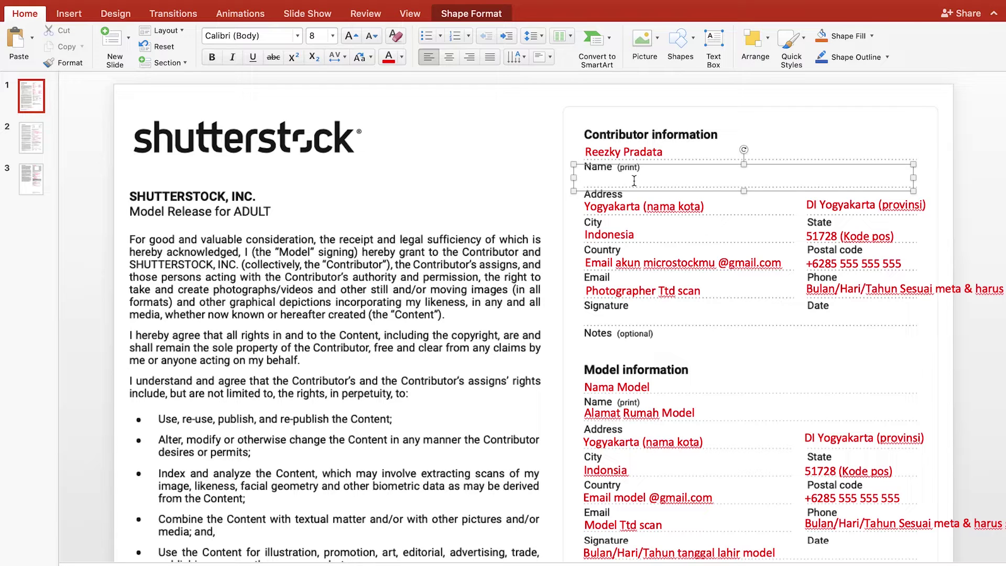
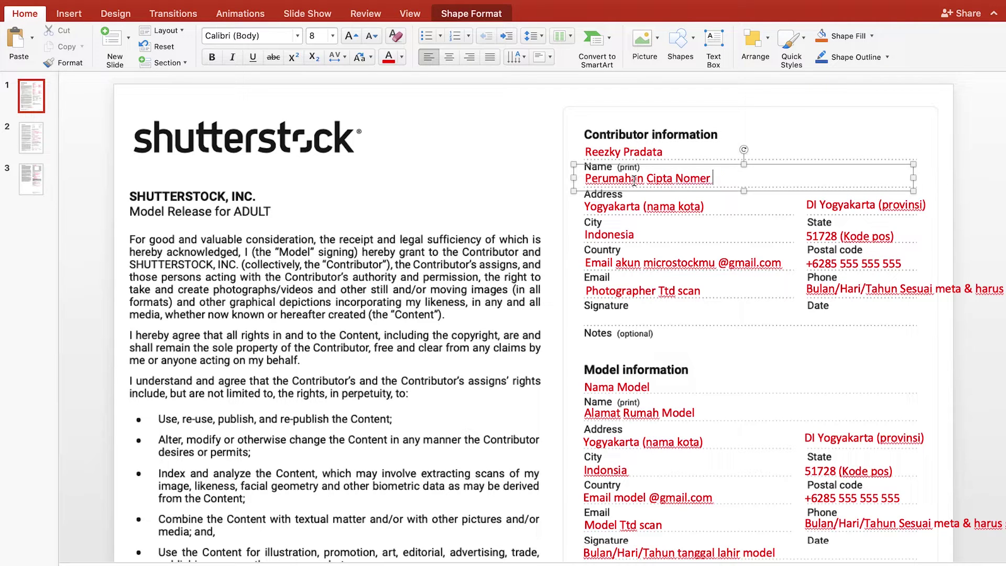
# Delete the (nama kota) hint from the City field, undoing an accidental box move
pyautogui.doubleClick(657, 205)
pyautogui.tripleClick(654, 205)
pyautogui.click(705, 205)
pyautogui.moveTo(707, 204); pyautogui.dragTo(669, 204)
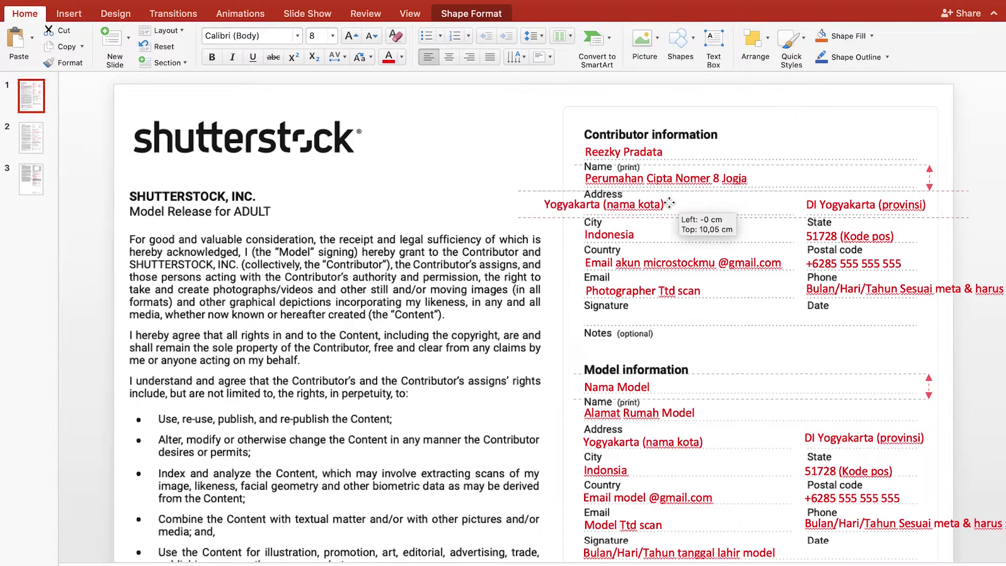
pyautogui.press('super+z')
pyautogui.tripleClick(644, 206)
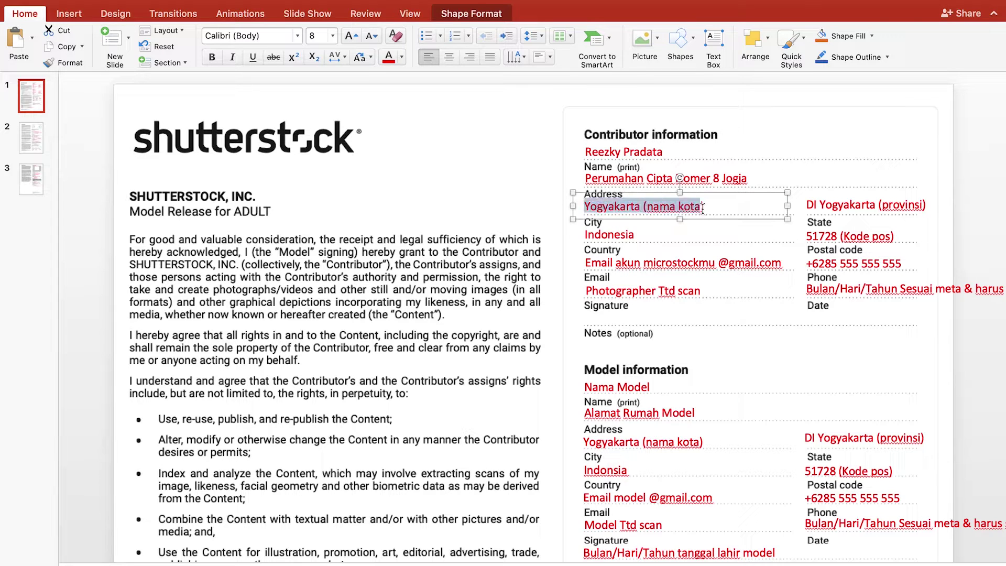
pyautogui.click(645, 205)
pyautogui.moveTo(644, 206); pyautogui.dragTo(709, 206)
pyautogui.press('BackSpace')
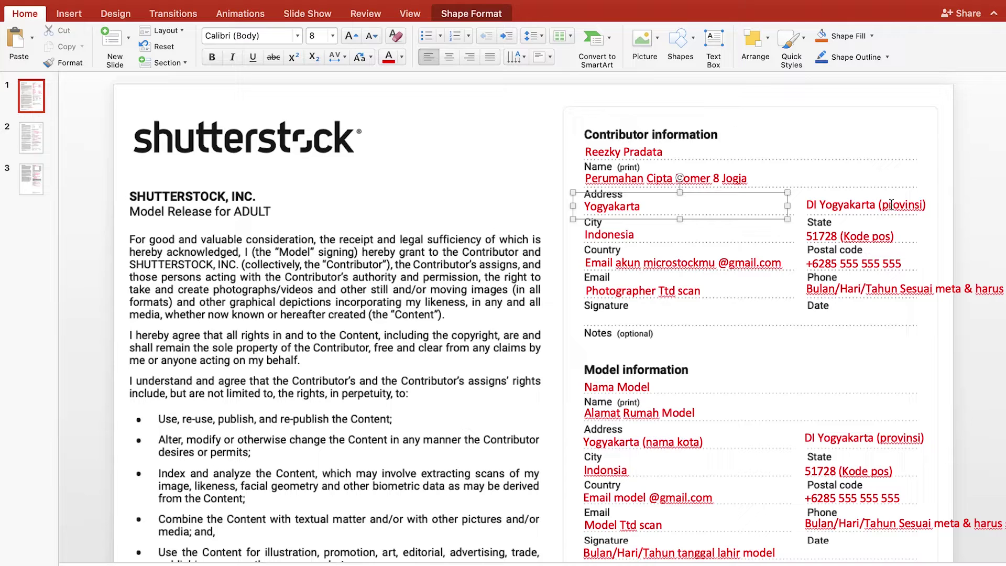
# Delete the (provinsi) and (Kode pos) hints from the State and Postal code fields
pyautogui.click(891, 206)
pyautogui.moveTo(879, 205); pyautogui.dragTo(937, 205)
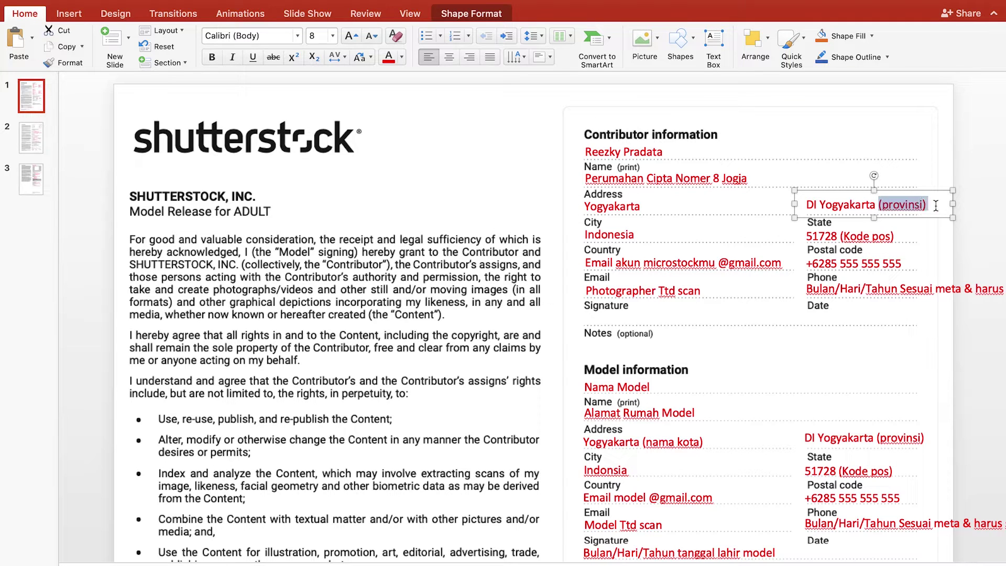
pyautogui.press('BackSpace')
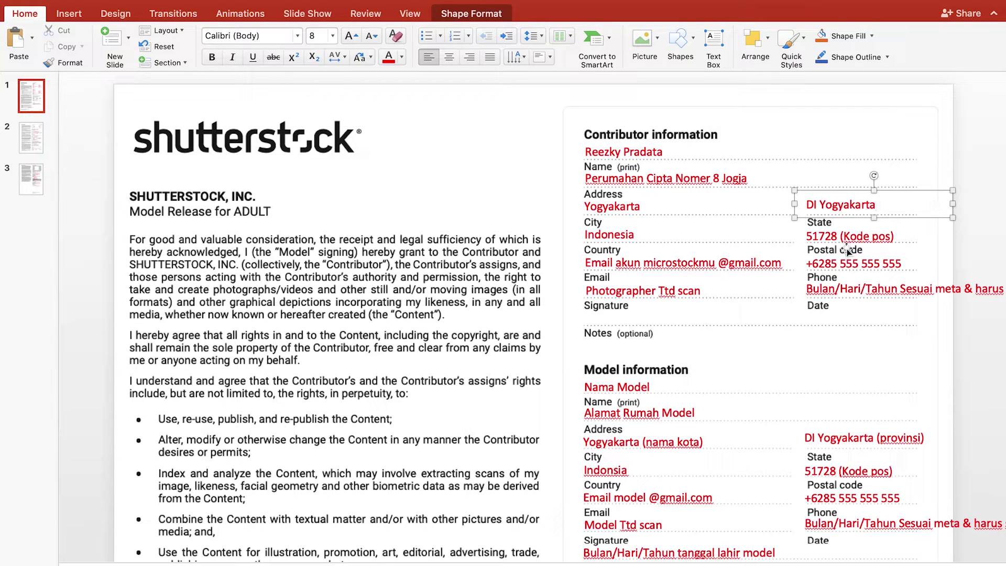
pyautogui.click(845, 237)
pyautogui.moveTo(840, 237); pyautogui.dragTo(893, 239)
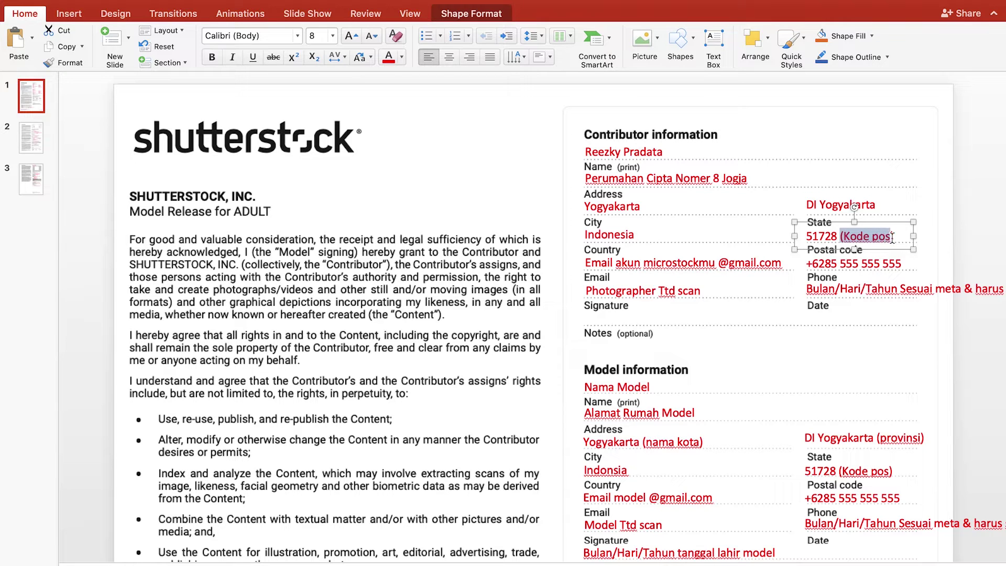
pyautogui.click(892, 238)
pyautogui.press('BackSpace')
pyautogui.press('BackSpace')
pyautogui.press('BackSpace')
pyautogui.press('BackSpace')
pyautogui.press('BackSpace')
pyautogui.press('BackSpace')
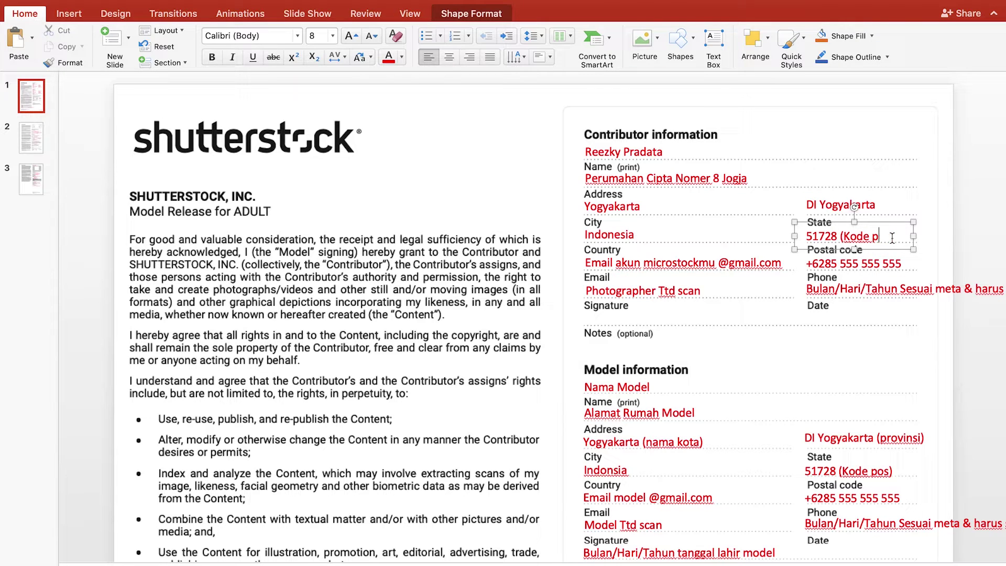
pyautogui.press('BackSpace')
pyautogui.press('BackSpace')
pyautogui.press('BackSpace')
pyautogui.tripleClick(610, 263)
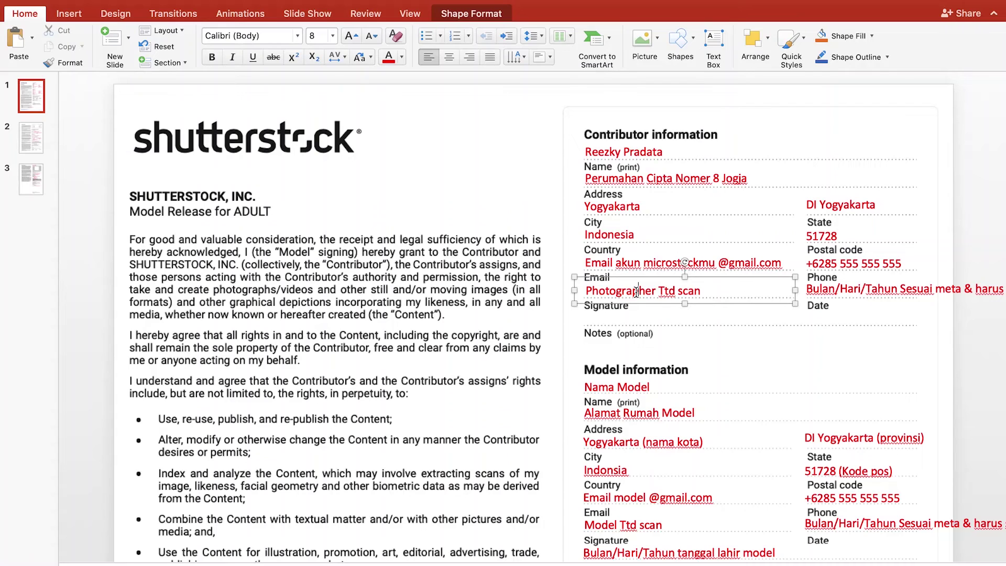
# Select the 'Photographer Ttd scan' placeholder text in the contributor Signature field
pyautogui.tripleClick(636, 292)
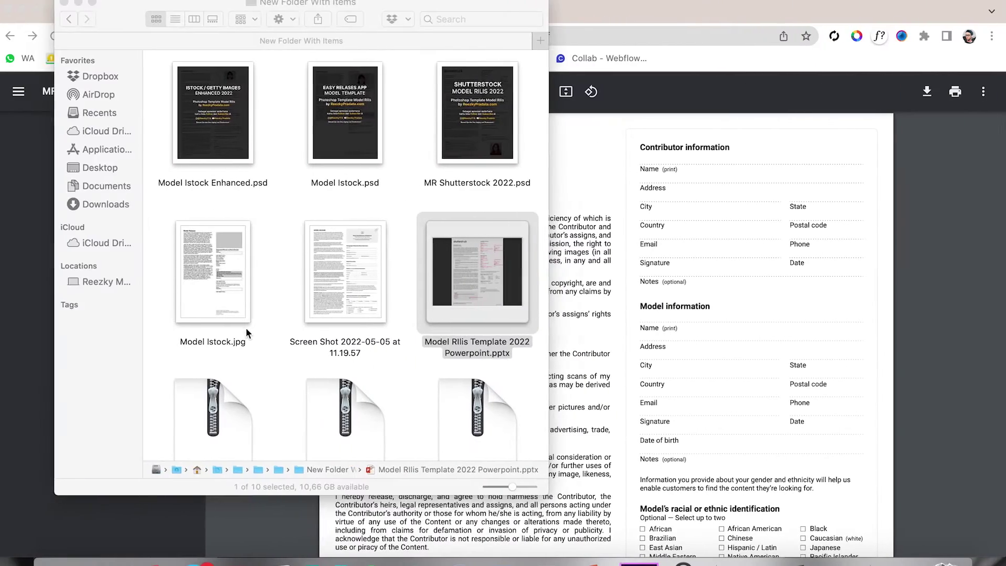
# Open the signature sample image from Model Releases and capture the signature as a screenshot
pyautogui.click(69, 20)
pyautogui.scroll(-8, 315, 236)
pyautogui.scroll(8, 365, 328)
pyautogui.scroll(-3, 246, 142)
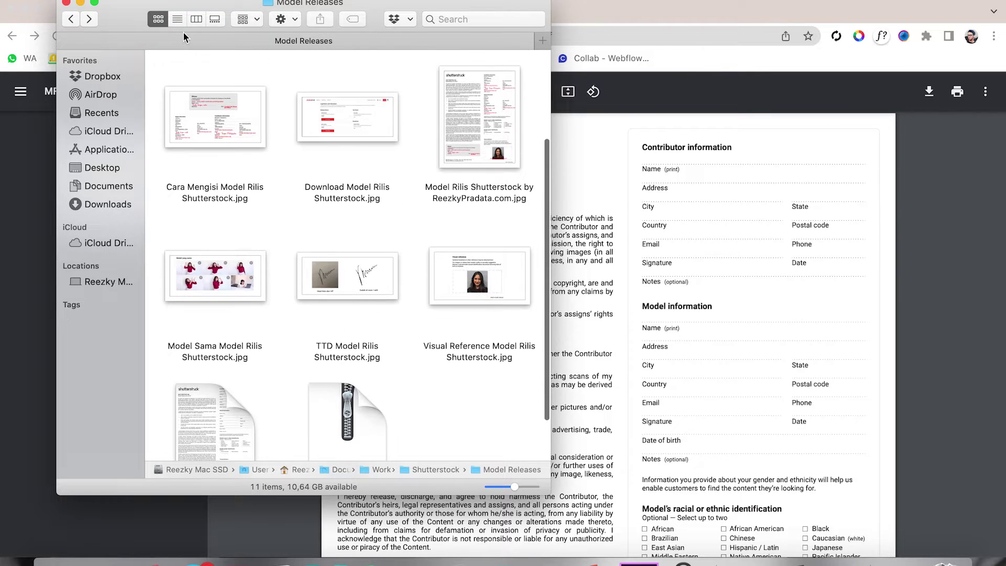
pyautogui.doubleClick(376, 293)
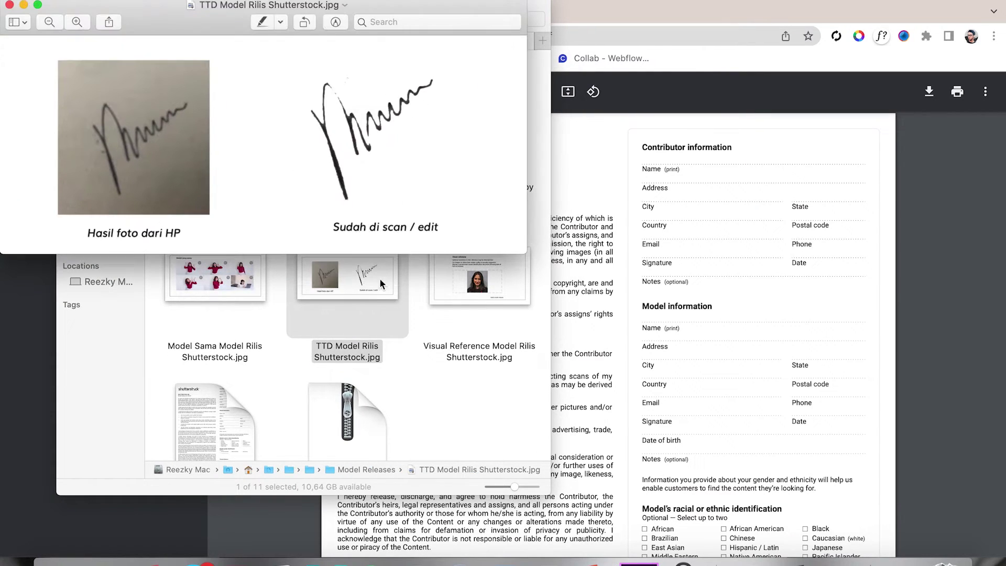
pyautogui.moveTo(299, 52)
pyautogui.mouseDown()
pyautogui.moveTo(524, 181)
pyautogui.moveTo(472, 212)
pyautogui.mouseUp()
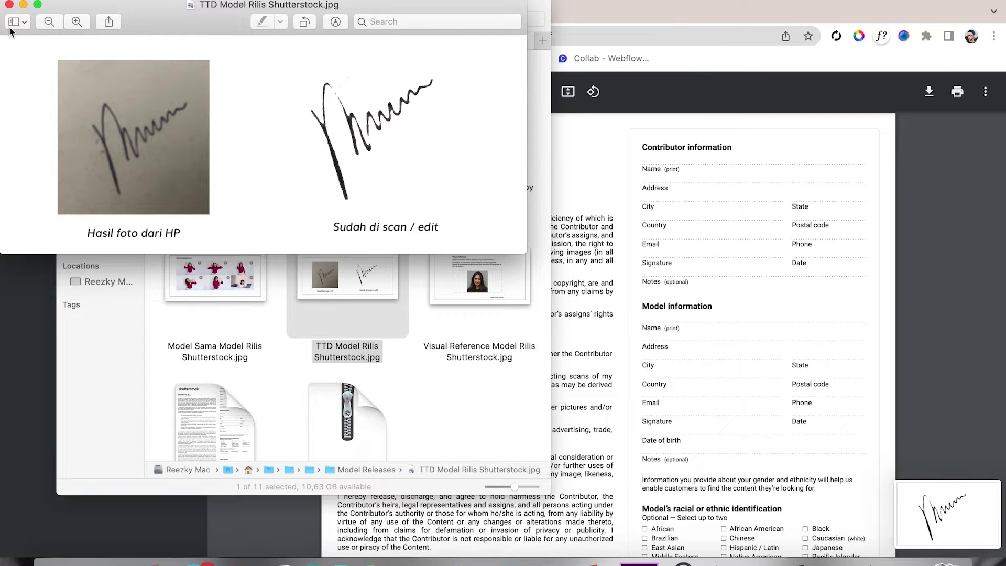
pyautogui.click(8, 5)
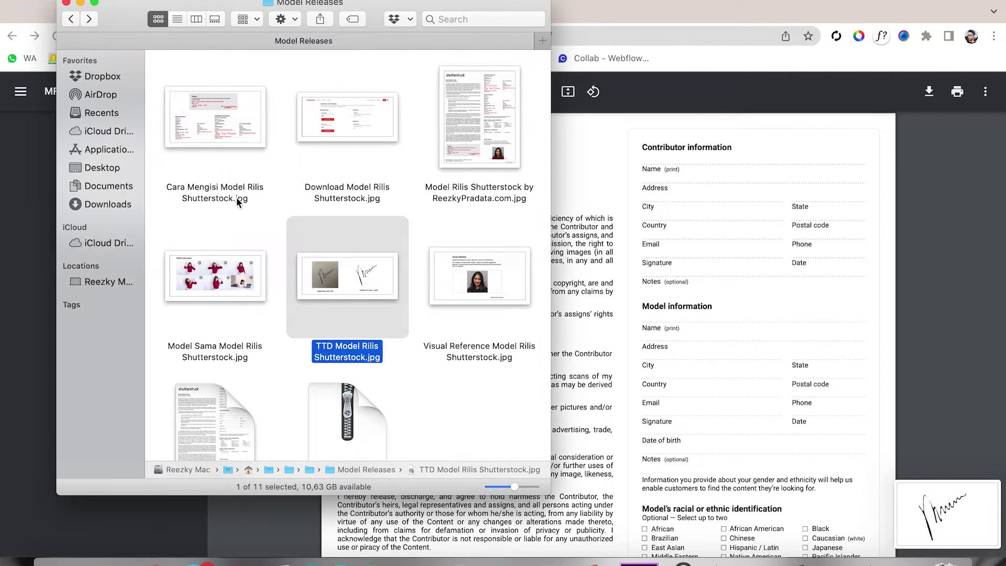
# Copy the new signature screenshot file from Documents, undoing its name pasted as text
pyautogui.click(114, 192)
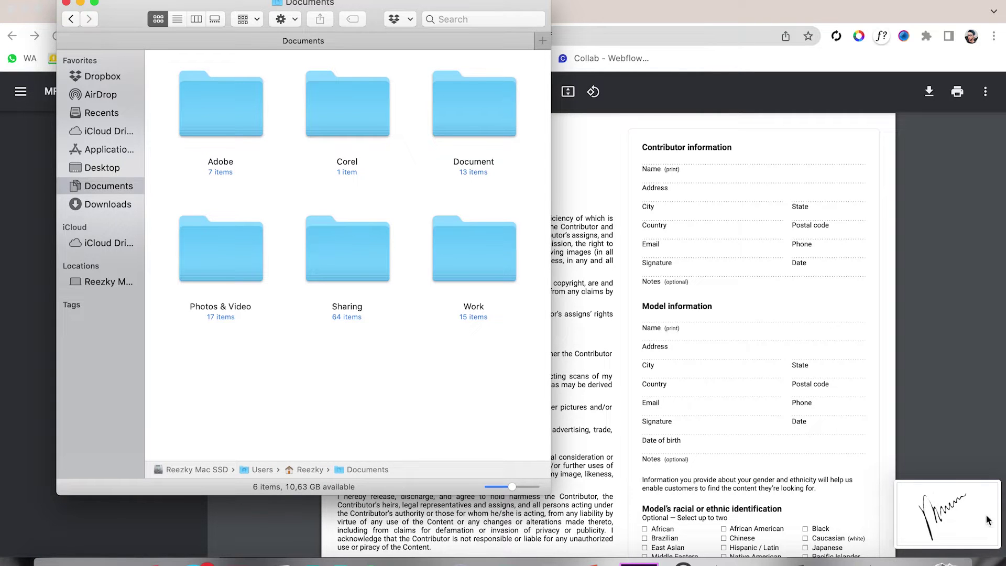
pyautogui.click(368, 272)
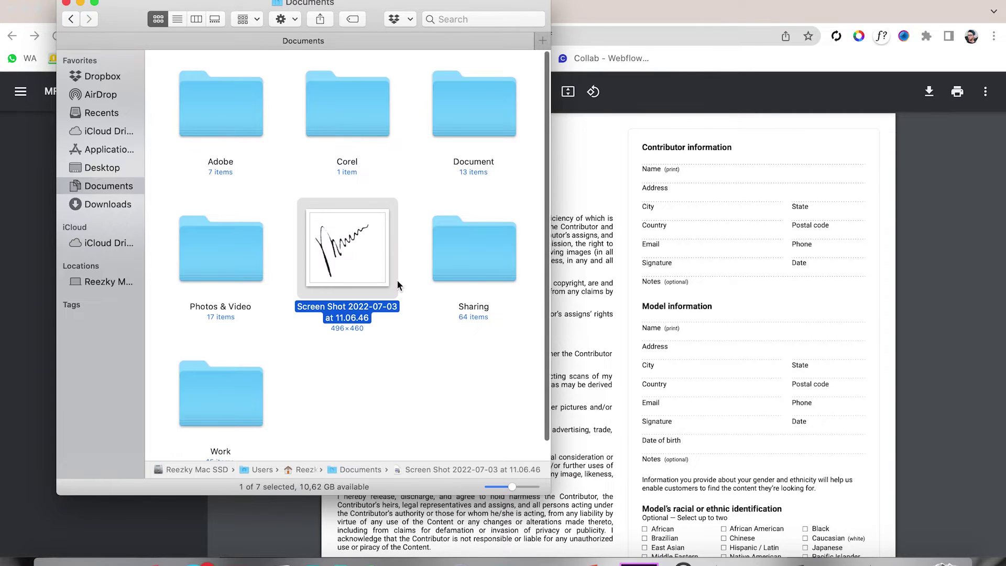
pyautogui.hotkey('ctrl', 'Right')
pyautogui.write('Screen Shot 2022-07-03 at 11.06.46')
pyautogui.press('super+z')
pyautogui.click(512, 336)
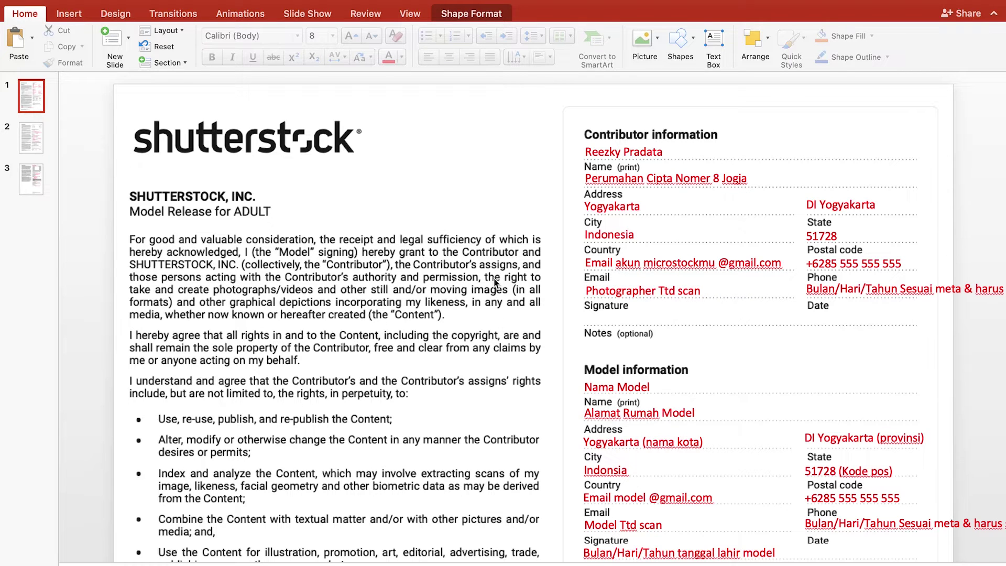
# Paste the signature screenshot as a picture and shrink it to about 2 cm
pyautogui.press('super+v')
pyautogui.scroll(-6, 512, 315)
pyautogui.moveTo(541, 435); pyautogui.dragTo(379, 459)
pyautogui.moveTo(573, 436); pyautogui.dragTo(478, 524)
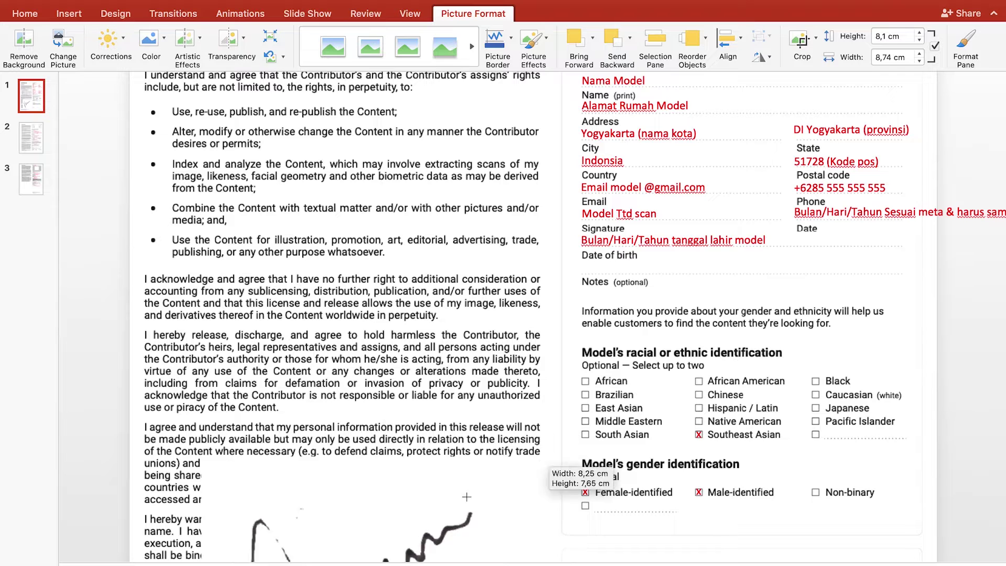
pyautogui.moveTo(388, 540)
pyautogui.mouseDown()
pyautogui.moveTo(603, 178)
pyautogui.moveTo(553, 219)
pyautogui.mouseUp()
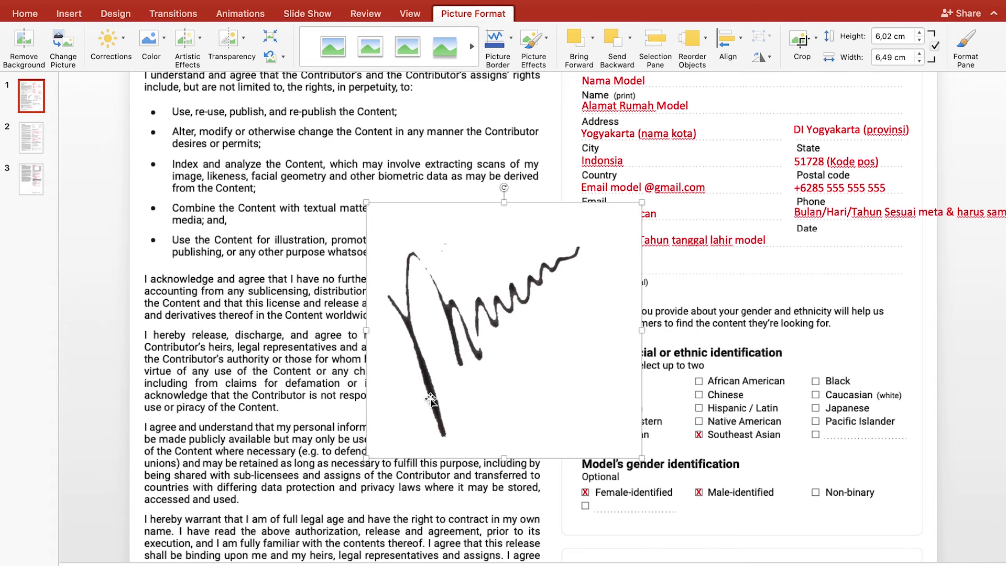
pyautogui.moveTo(374, 468)
pyautogui.mouseDown()
pyautogui.moveTo(635, 292)
pyautogui.moveTo(604, 303)
pyautogui.moveTo(596, 238)
pyautogui.moveTo(617, 226)
pyautogui.moveTo(608, 212)
pyautogui.moveTo(592, 247)
pyautogui.moveTo(593, 213)
pyautogui.mouseUp()
# Move the shrunken signature onto the contributor's signature line next to the date
pyautogui.scroll(1, 592, 223)
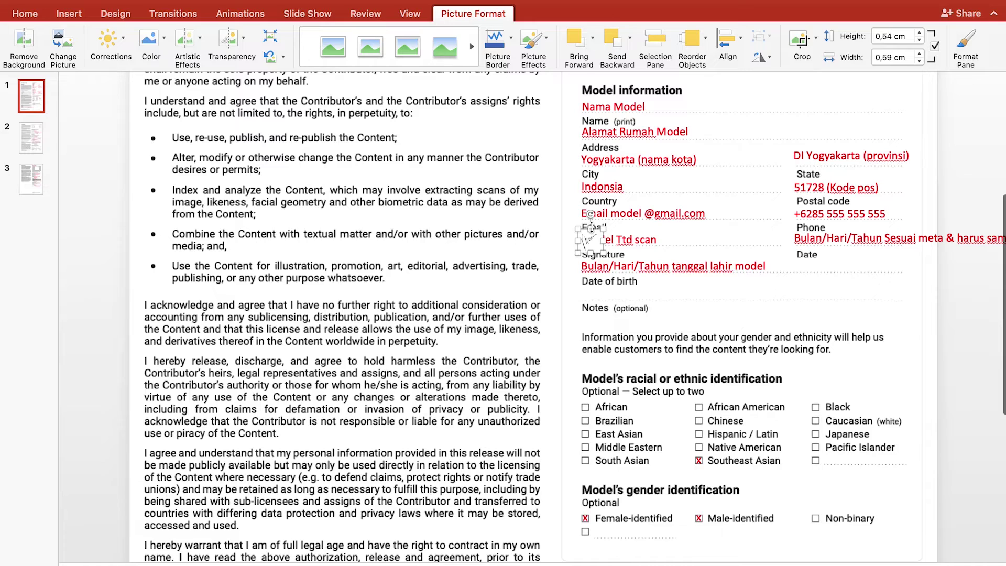
pyautogui.scroll(5, 591, 229)
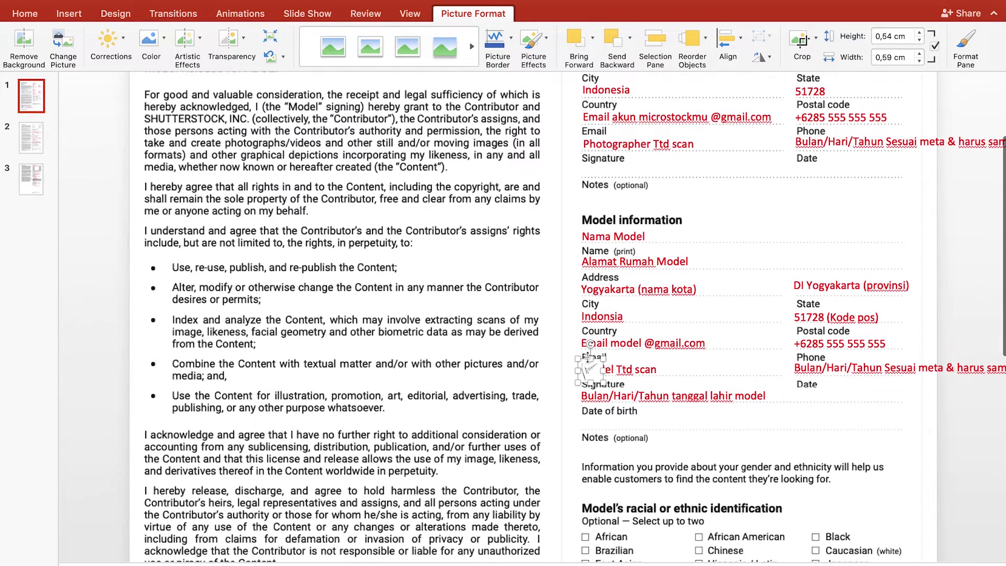
pyautogui.moveTo(591, 369); pyautogui.dragTo(592, 145)
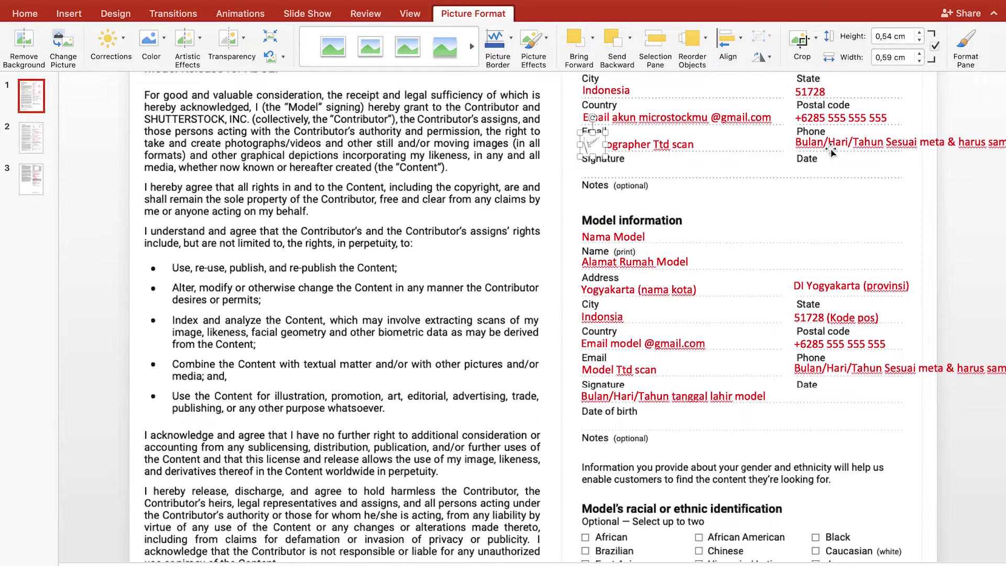
pyautogui.click(828, 143)
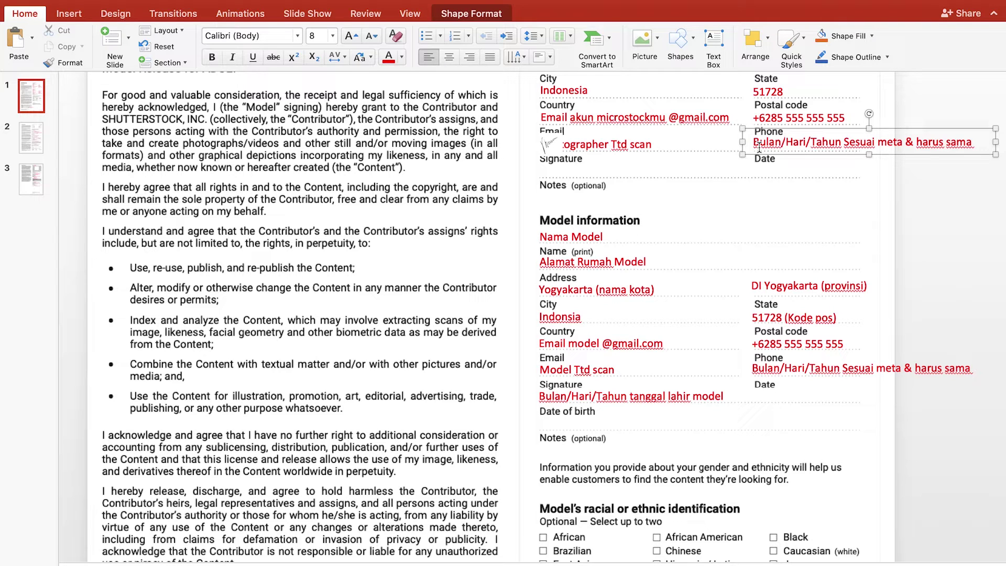
pyautogui.scroll(3, 759, 147)
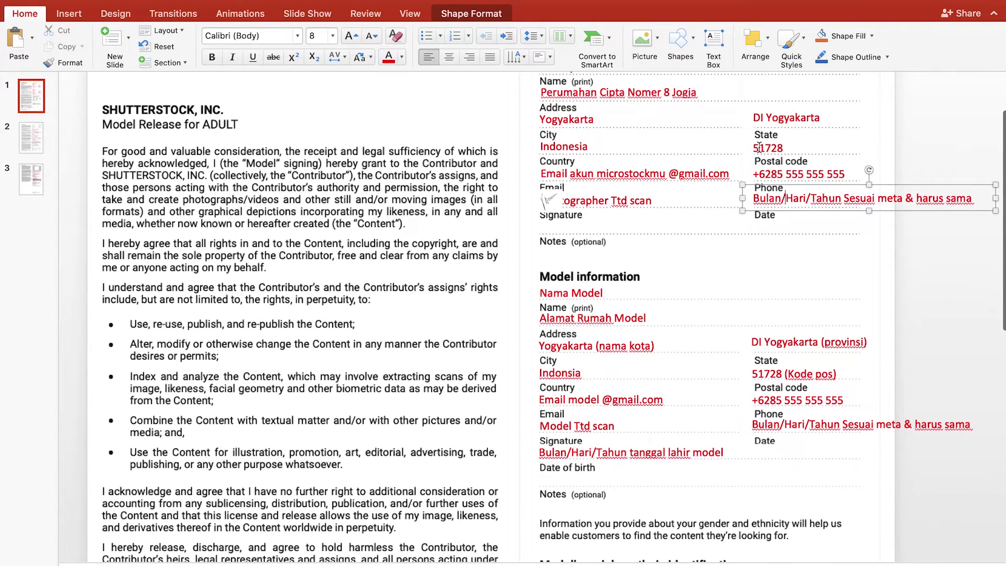
pyautogui.scroll(-3, 760, 147)
pyautogui.scroll(-10, 389, 309)
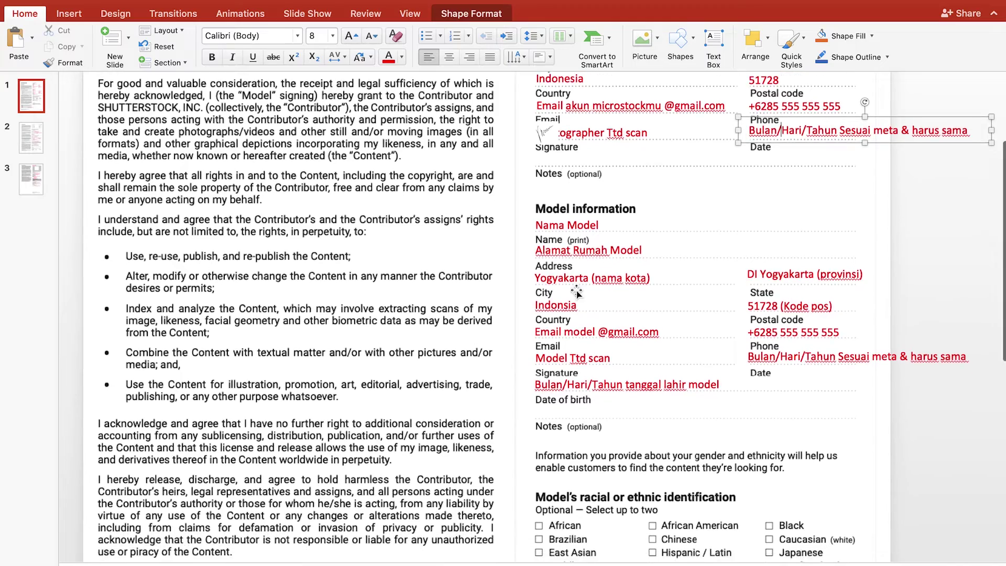
pyautogui.scroll(-8, 389, 310)
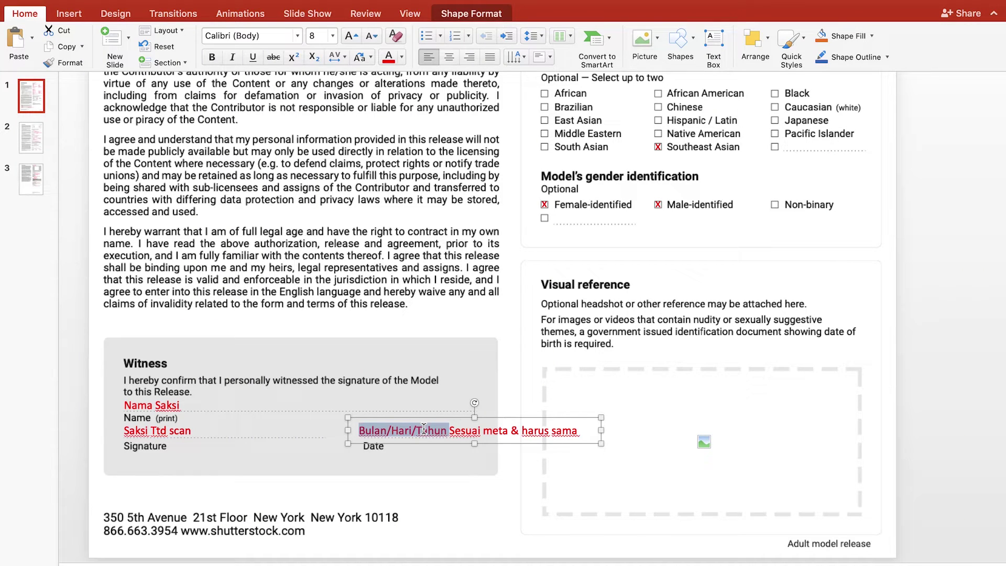
pyautogui.scroll(10, 424, 429)
pyautogui.scroll(1, 532, 428)
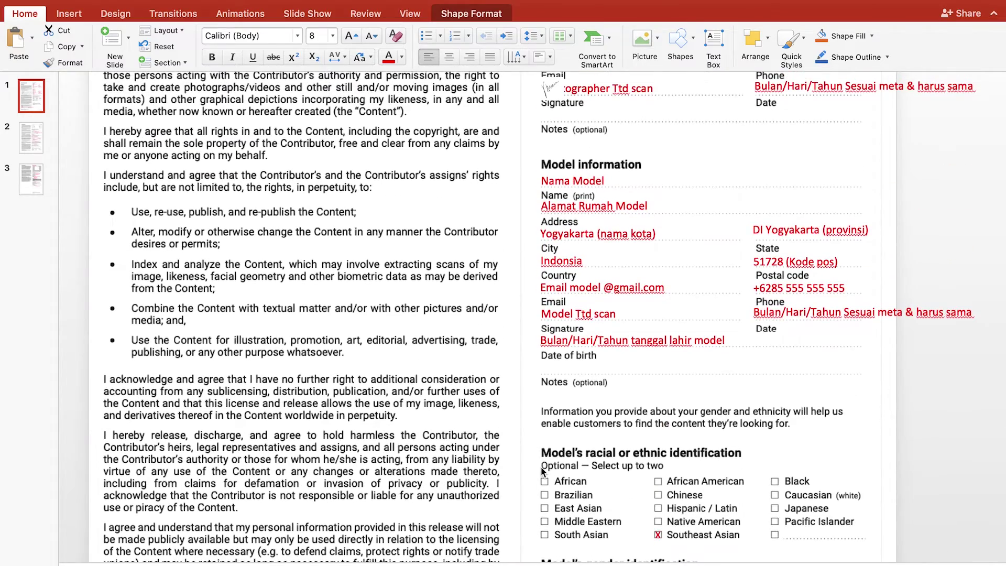
pyautogui.scroll(4, 543, 471)
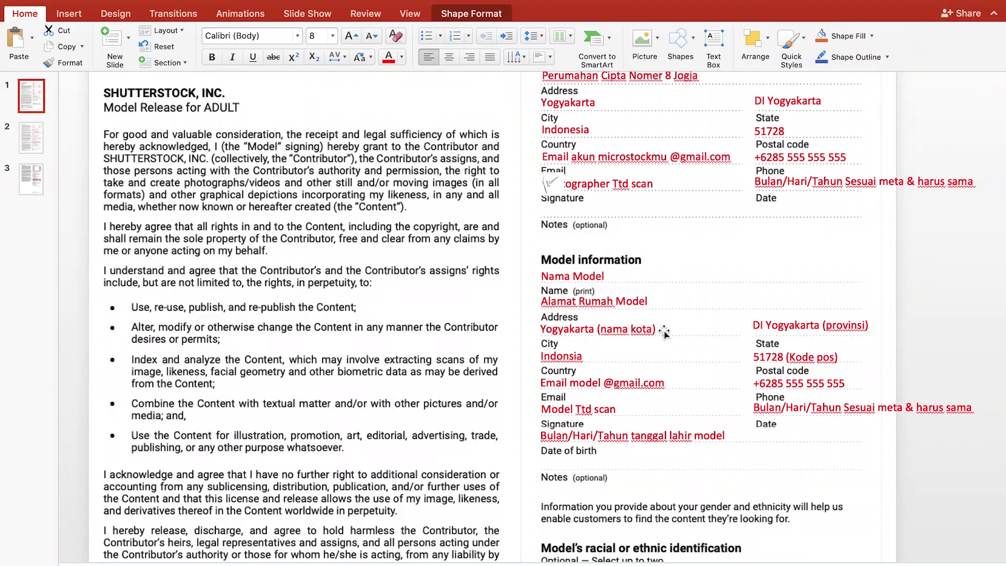
pyautogui.scroll(3, 664, 333)
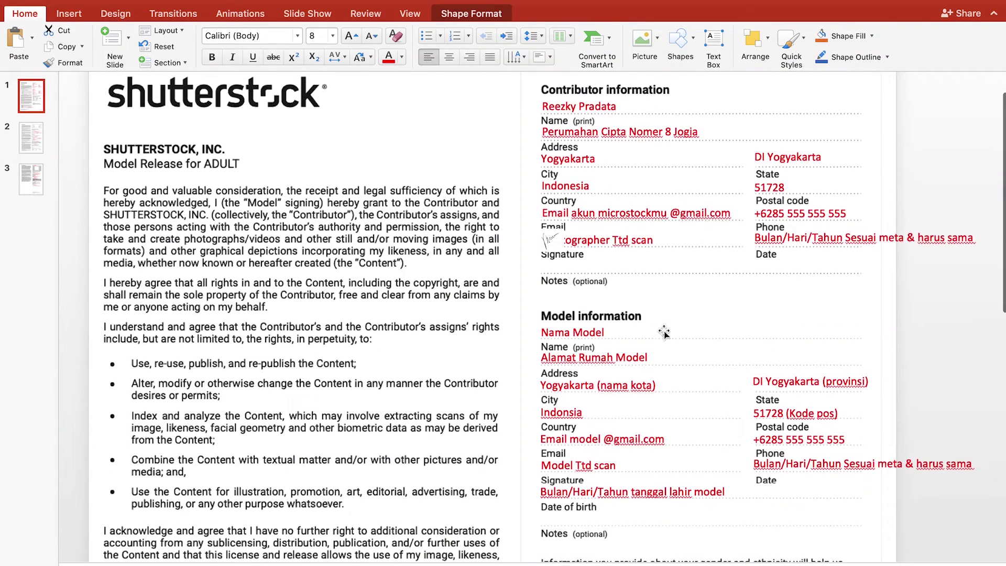
pyautogui.scroll(-3, 664, 334)
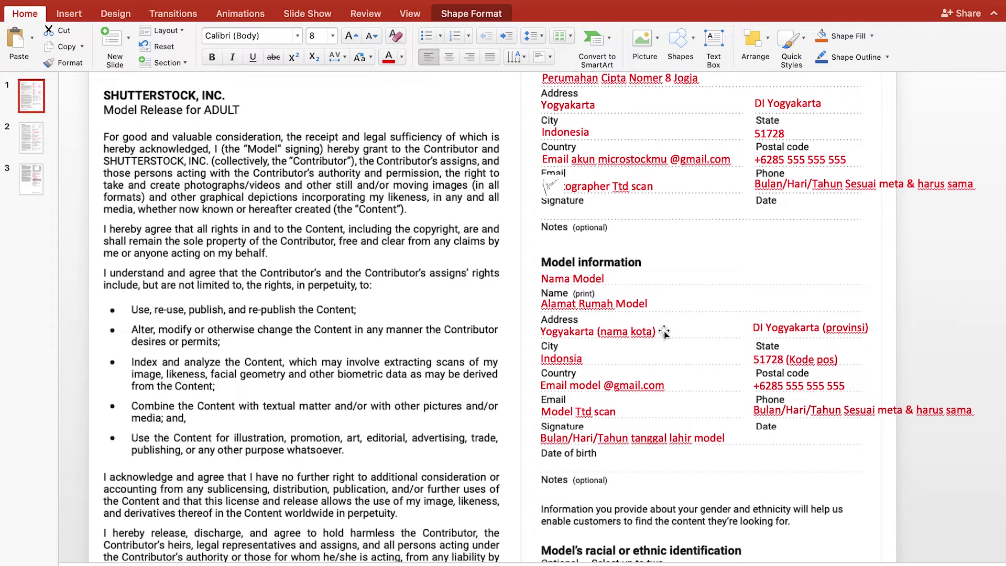
pyautogui.scroll(-1, 664, 333)
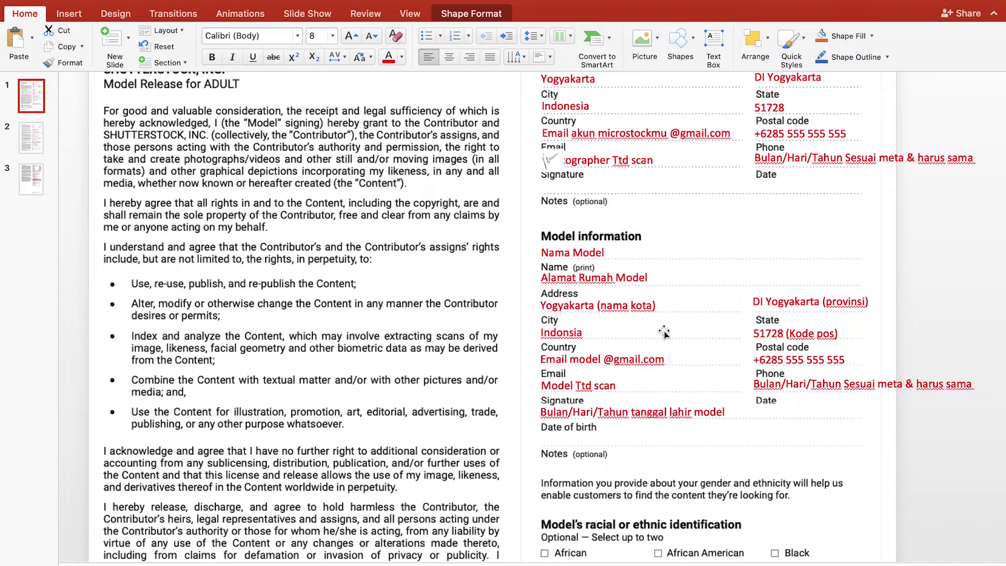
pyautogui.scroll(-1, 664, 332)
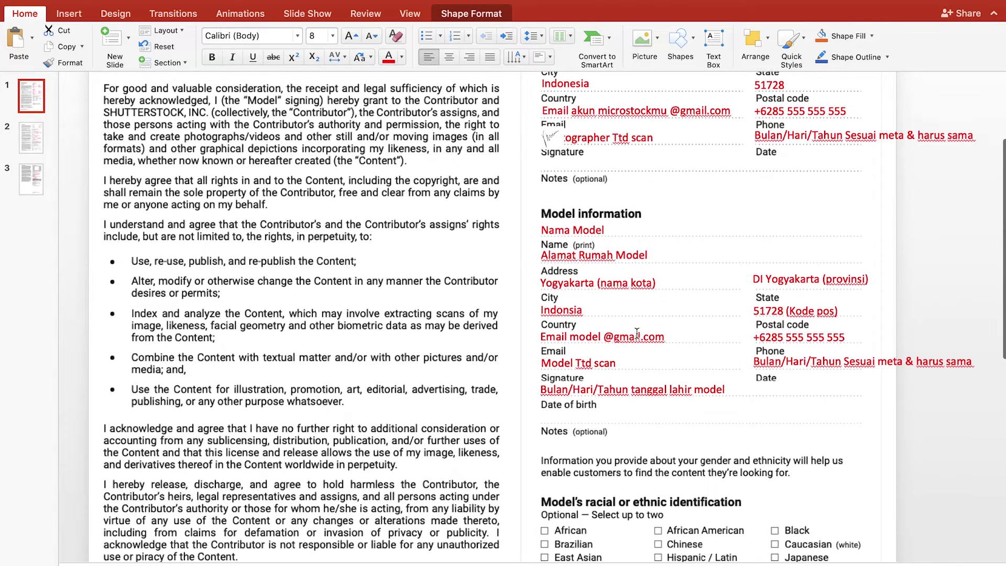
pyautogui.tripleClick(587, 252)
pyautogui.tripleClick(582, 282)
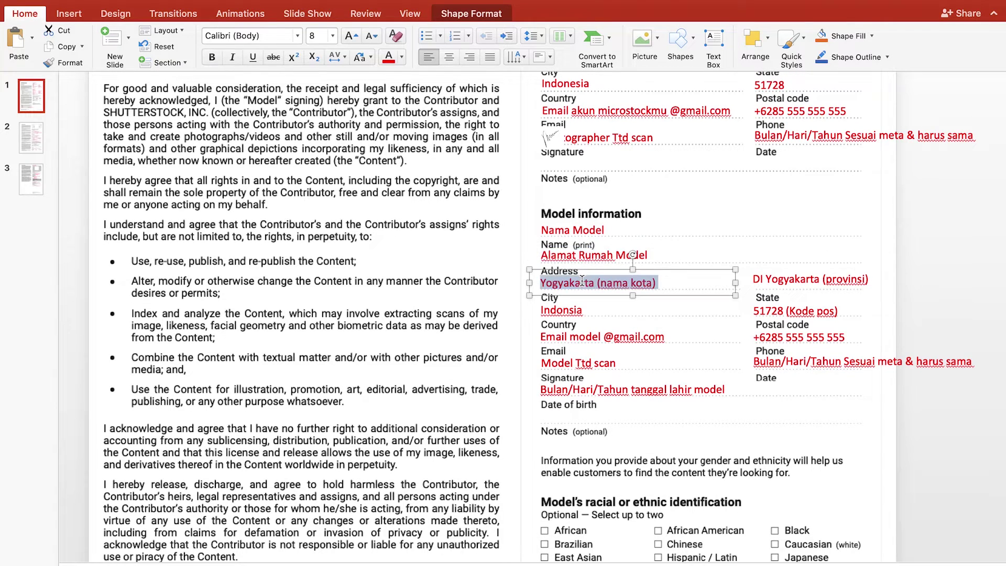
pyautogui.tripleClick(807, 279)
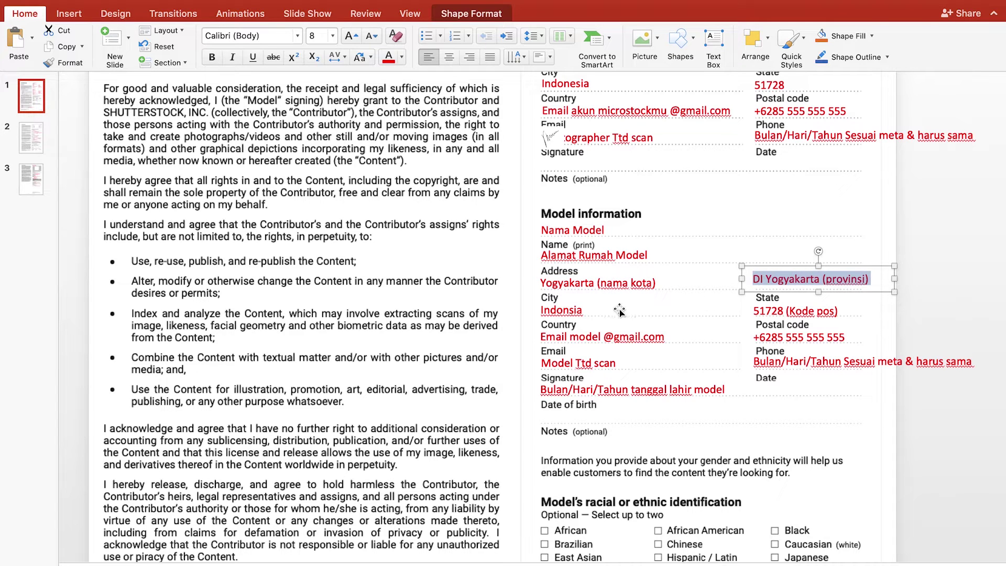
pyautogui.scroll(-1, 727, 322)
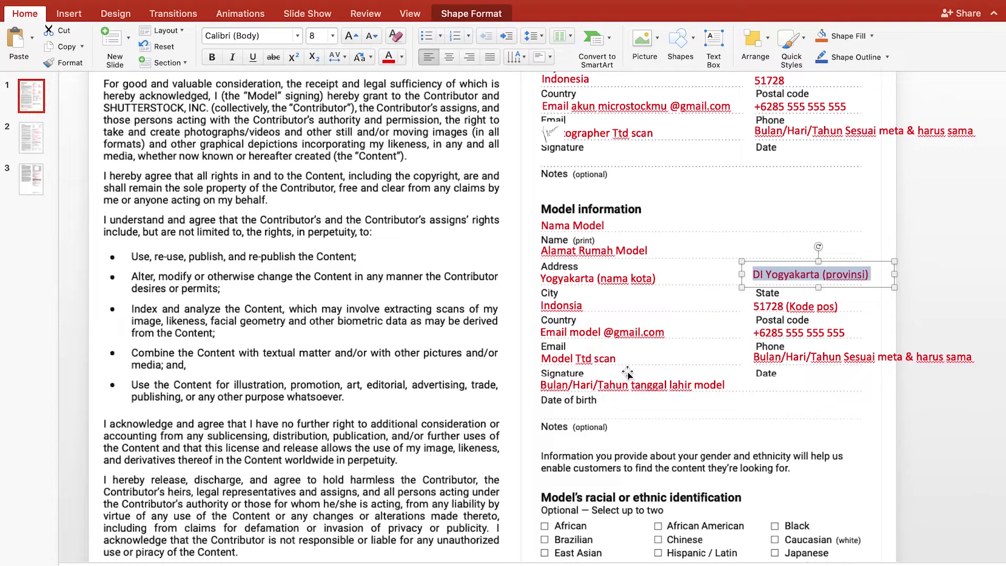
pyautogui.click(808, 325)
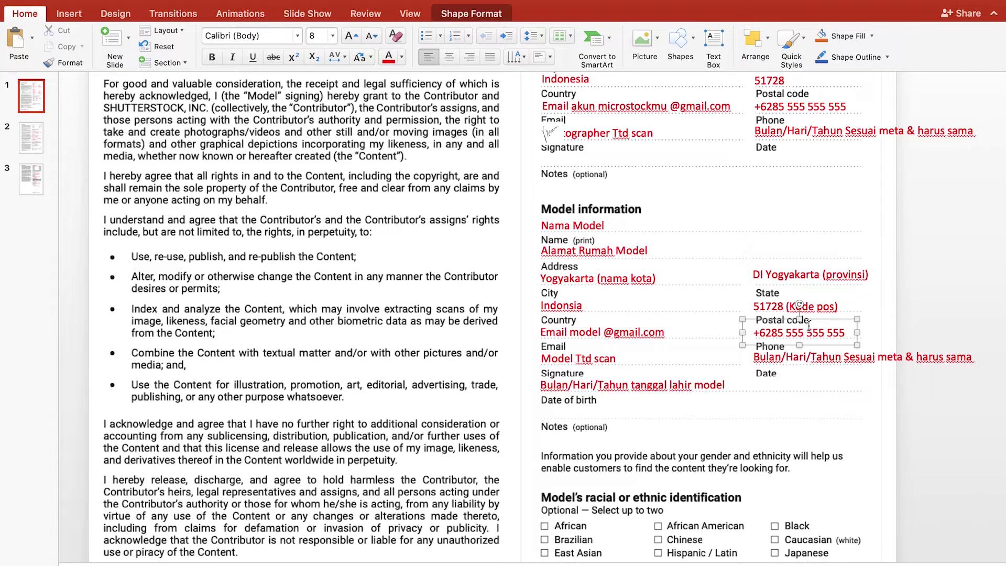
pyautogui.scroll(-1, 743, 402)
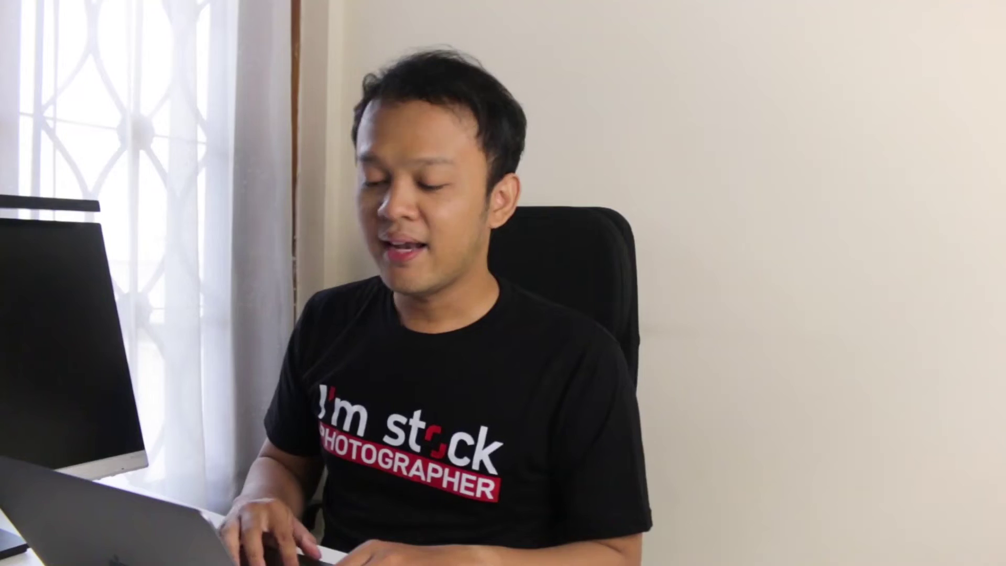